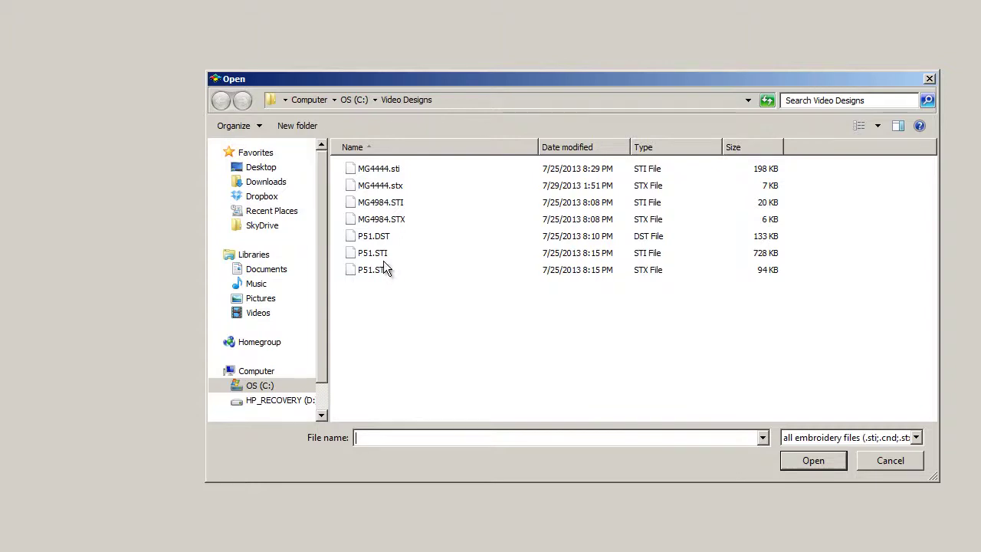
Select MG4444.sti in the C:\Video Designs folder of the Open dialog
{"action": "left_click", "coordinate": [289, 389]}
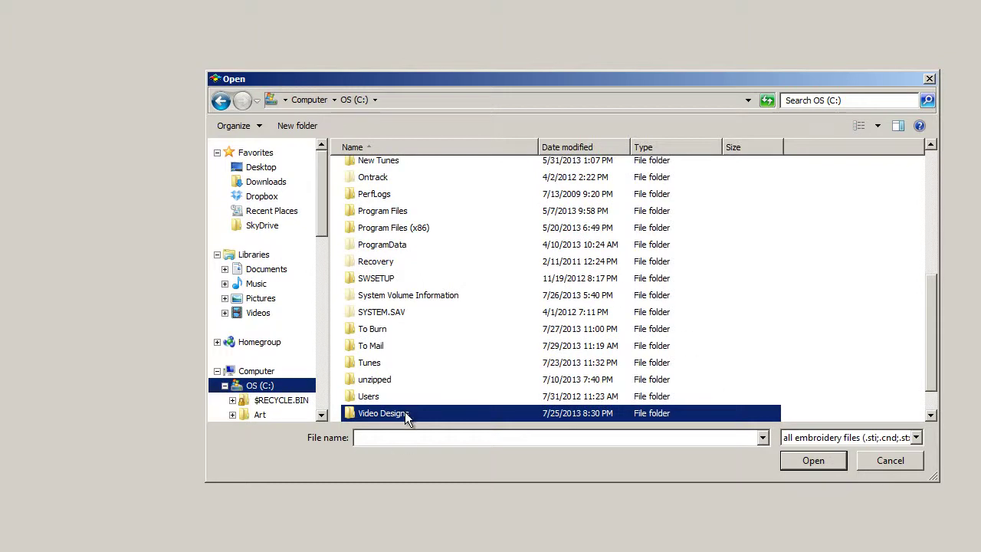
{"action": "double_click", "coordinate": [382, 414]}
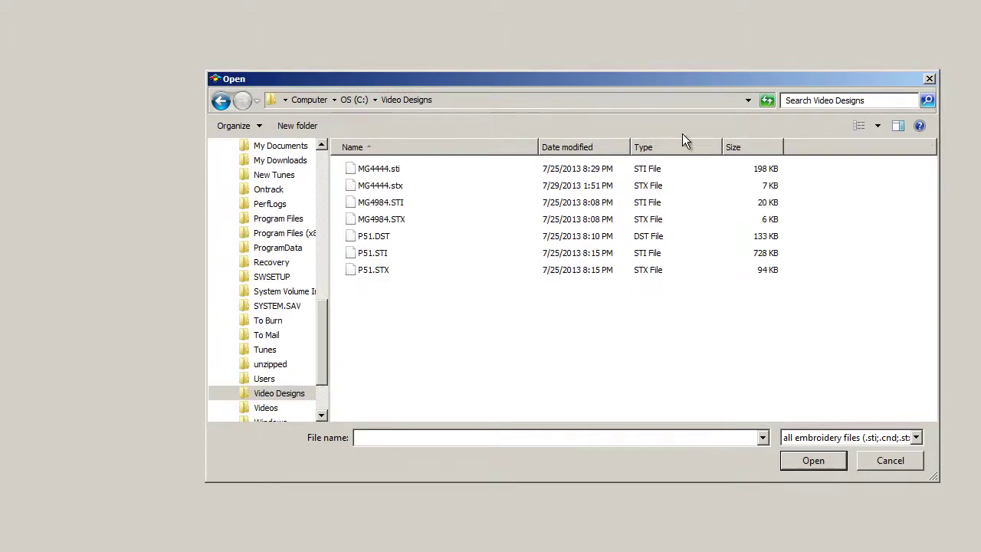
{"action": "left_click", "coordinate": [385, 170]}
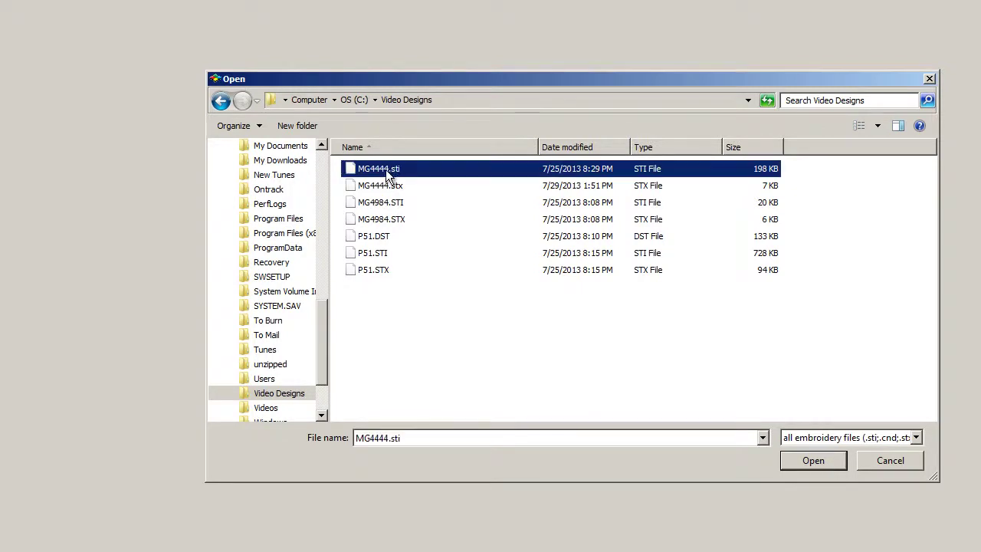
Open MG4444.sti and save a copy as MG4444.stx in STX format
{"action": "left_click", "coordinate": [813, 460]}
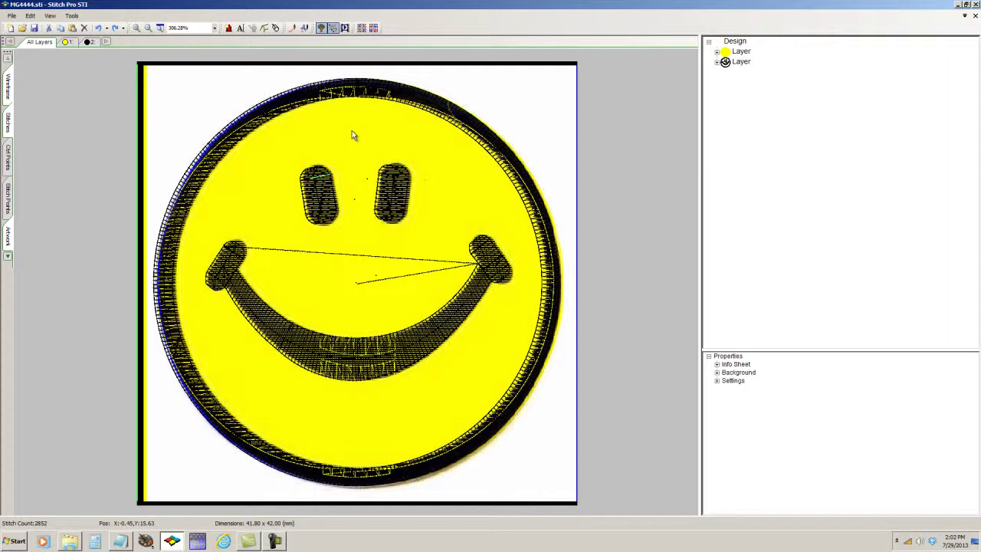
{"action": "left_click", "coordinate": [12, 16]}
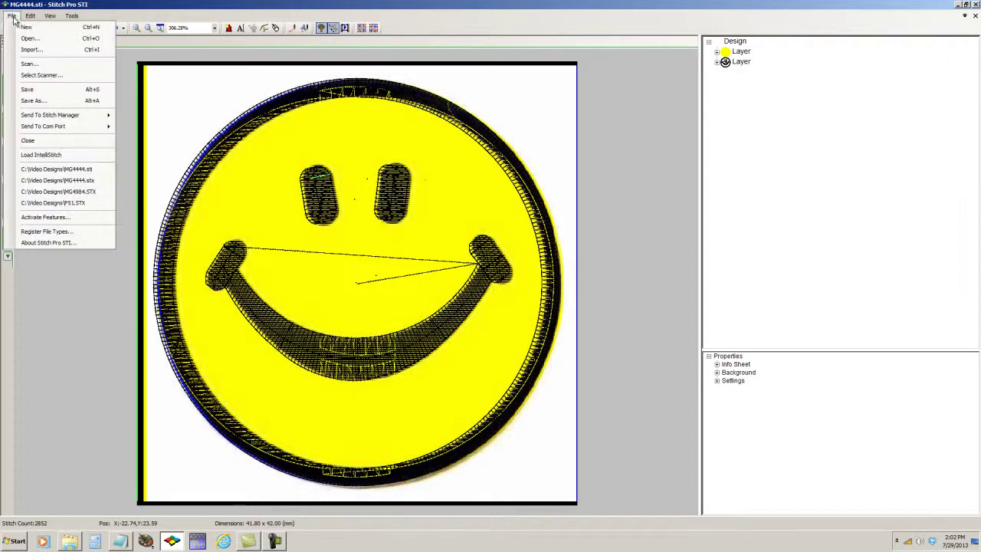
{"action": "left_click", "coordinate": [31, 102]}
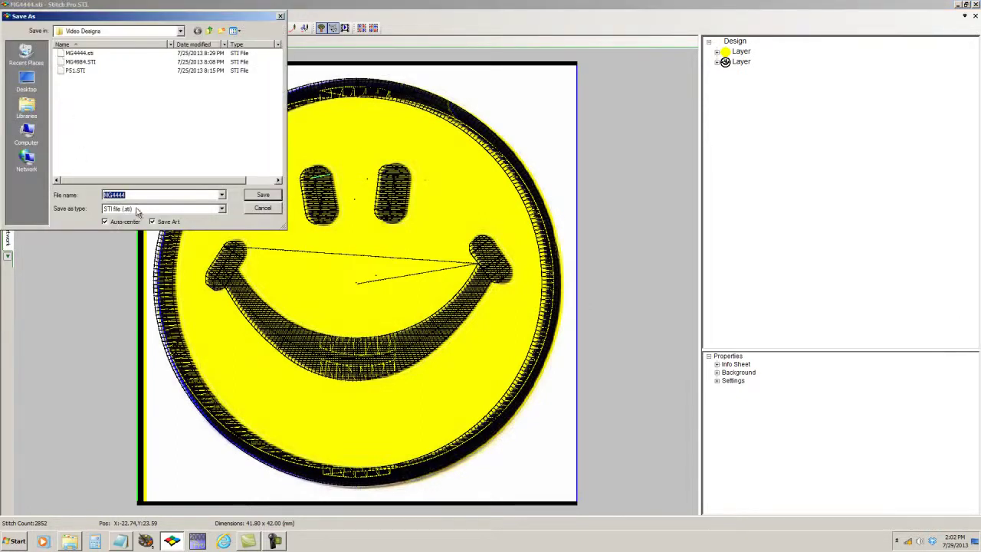
{"action": "left_click", "coordinate": [224, 212]}
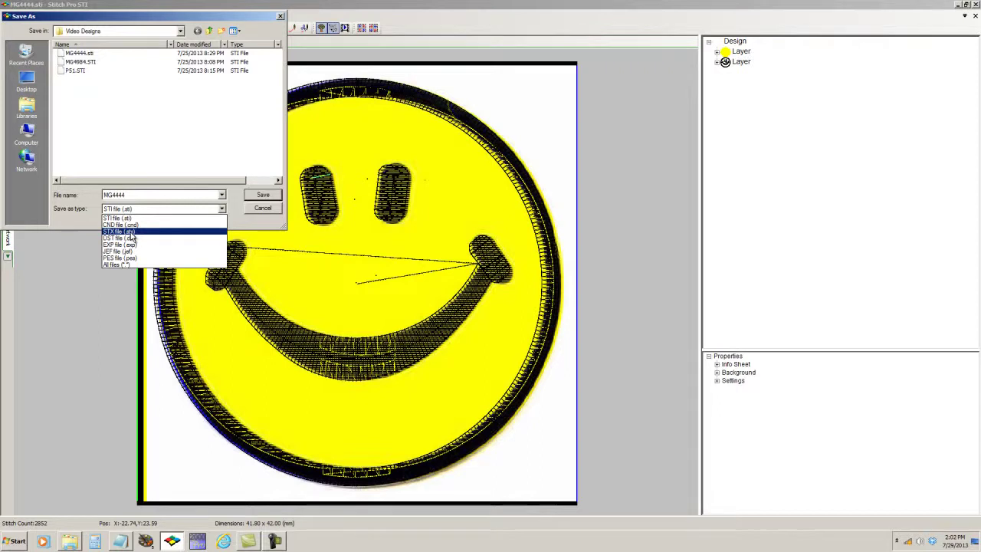
{"action": "left_click", "coordinate": [131, 232]}
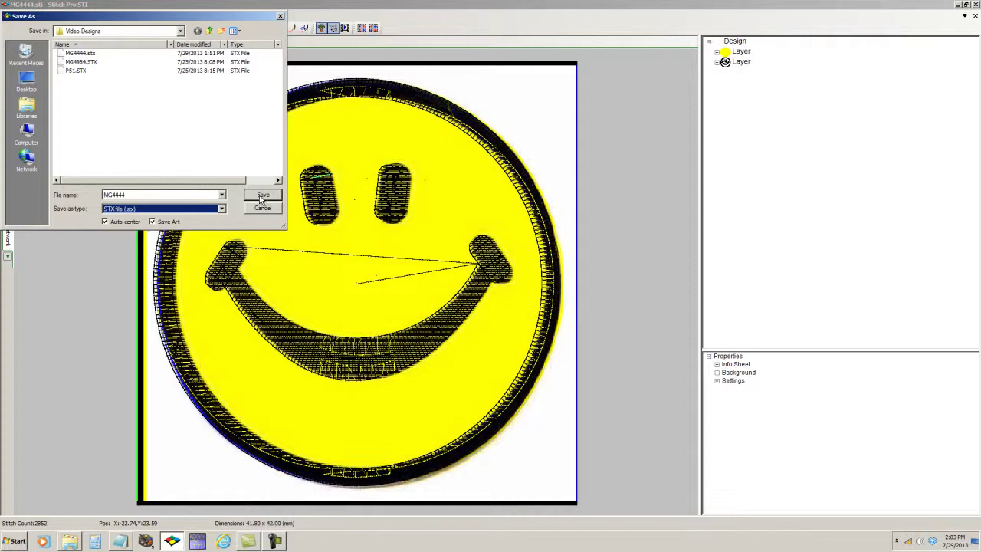
{"action": "left_click", "coordinate": [261, 198]}
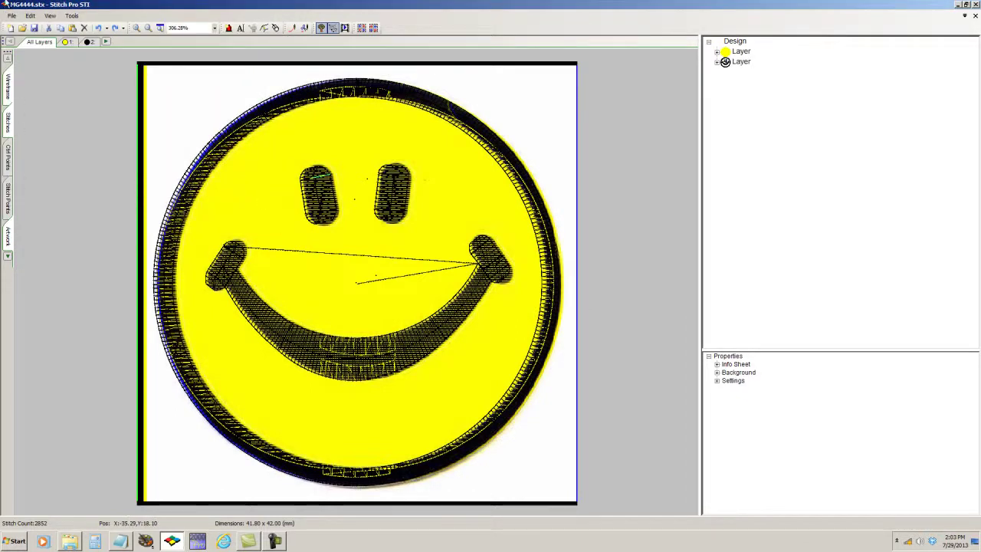
Save the smiley as MG4444.sti in the Desktop's Art folder, then reopen Save As
{"action": "left_click", "coordinate": [12, 15]}
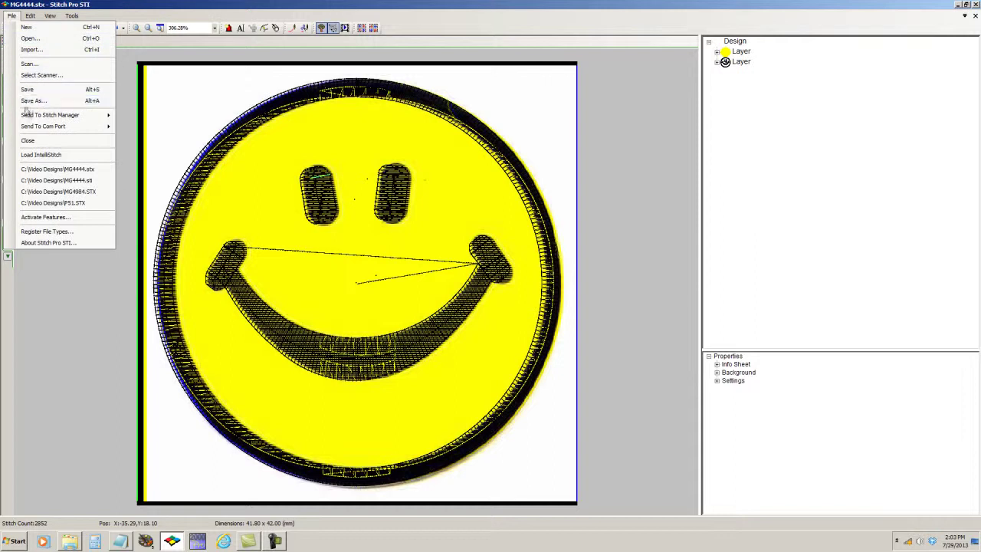
{"action": "left_click", "coordinate": [31, 101]}
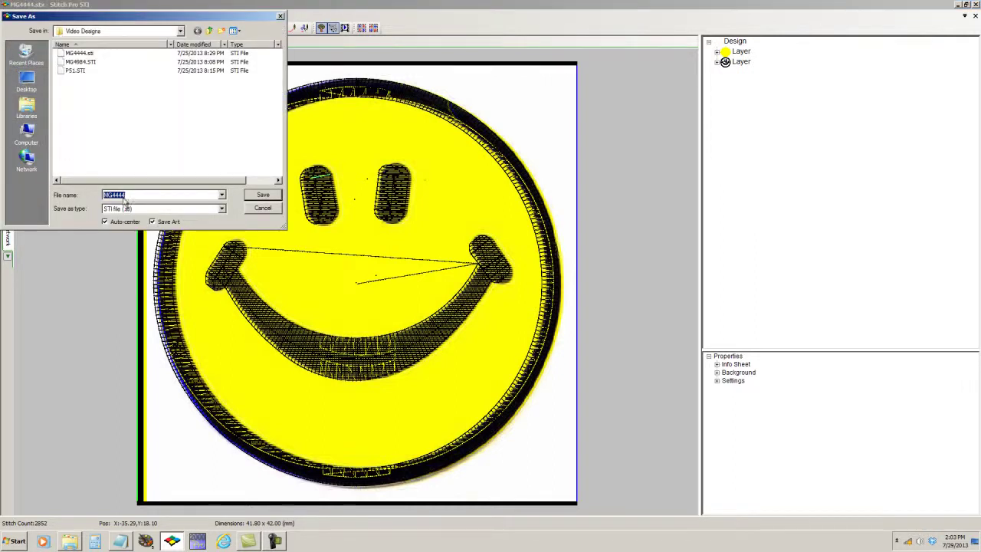
{"action": "left_click", "coordinate": [26, 84]}
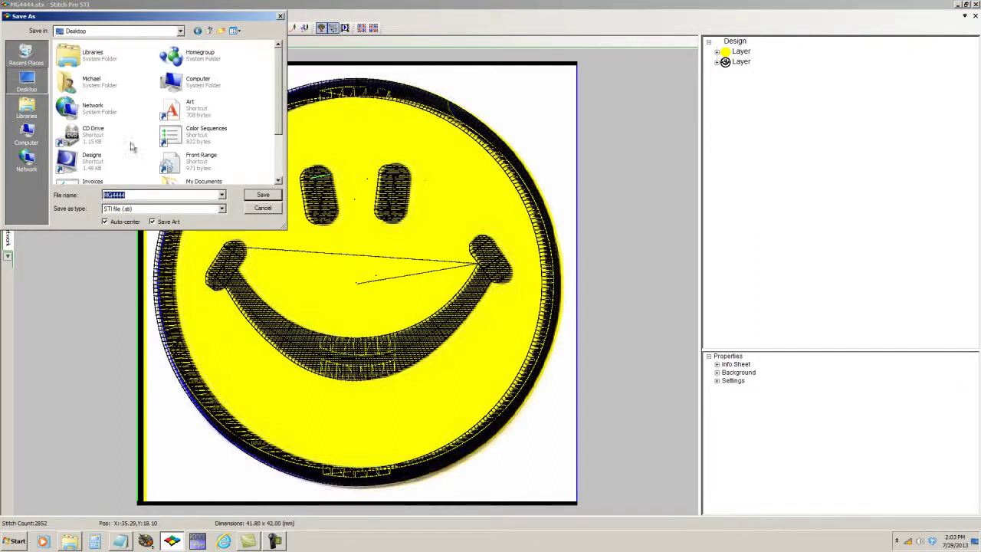
{"action": "double_click", "coordinate": [187, 115]}
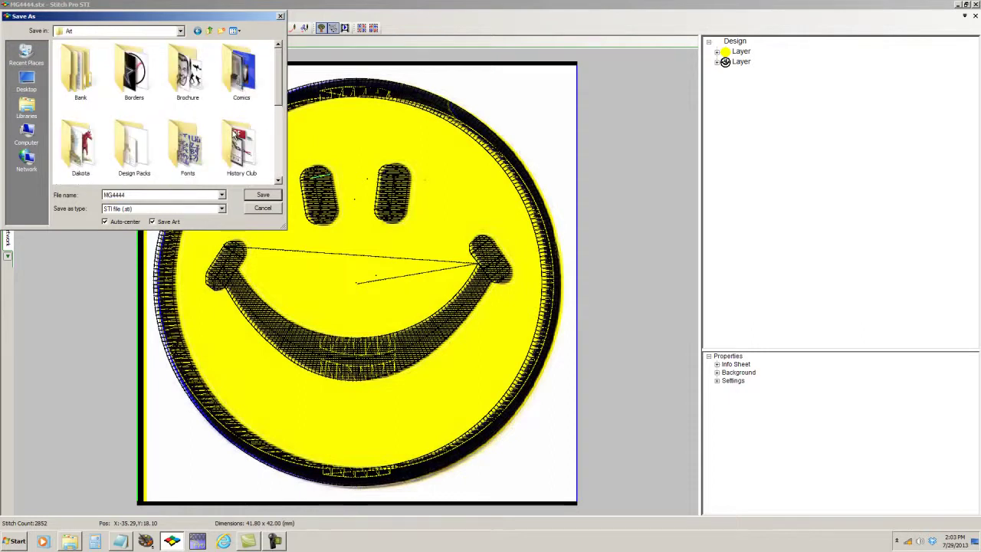
{"action": "left_click", "coordinate": [263, 195]}
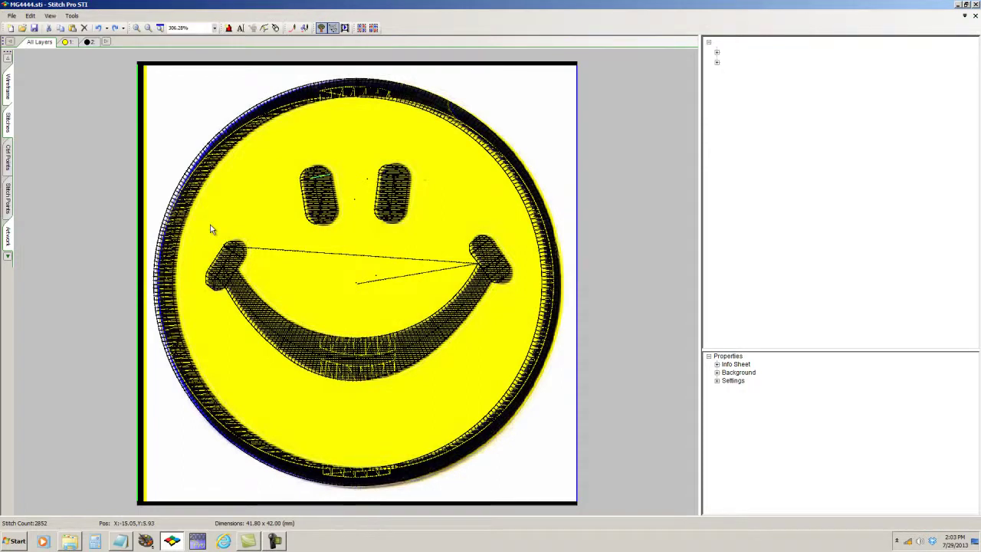
{"action": "left_click", "coordinate": [10, 17]}
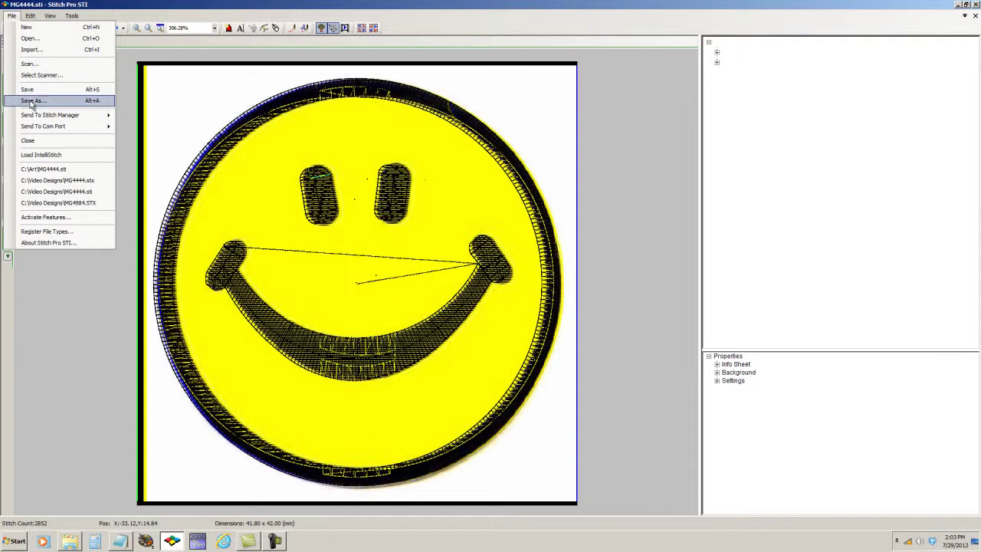
{"action": "left_click", "coordinate": [31, 102]}
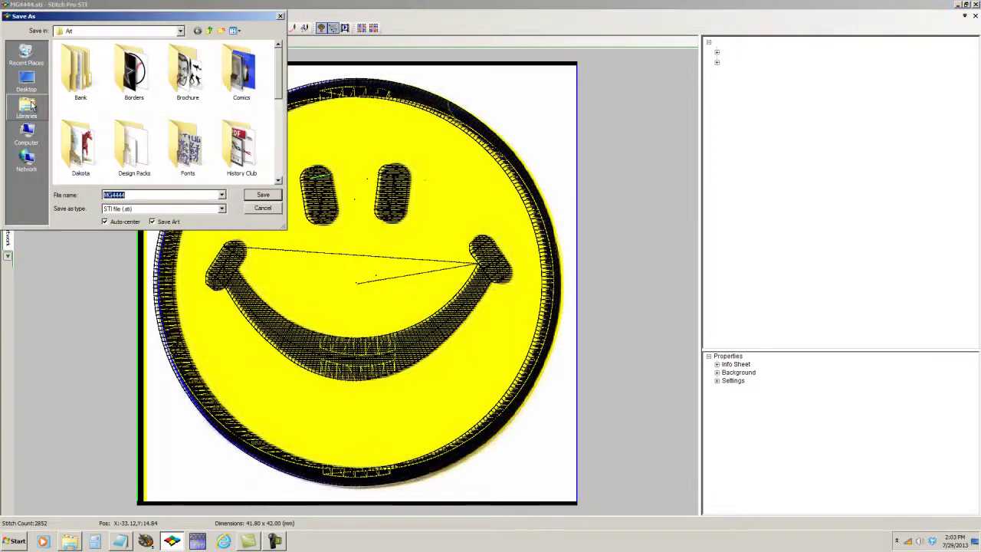
Set the save type to CND, review the format list, then cancel without saving
{"action": "left_click", "coordinate": [142, 209]}
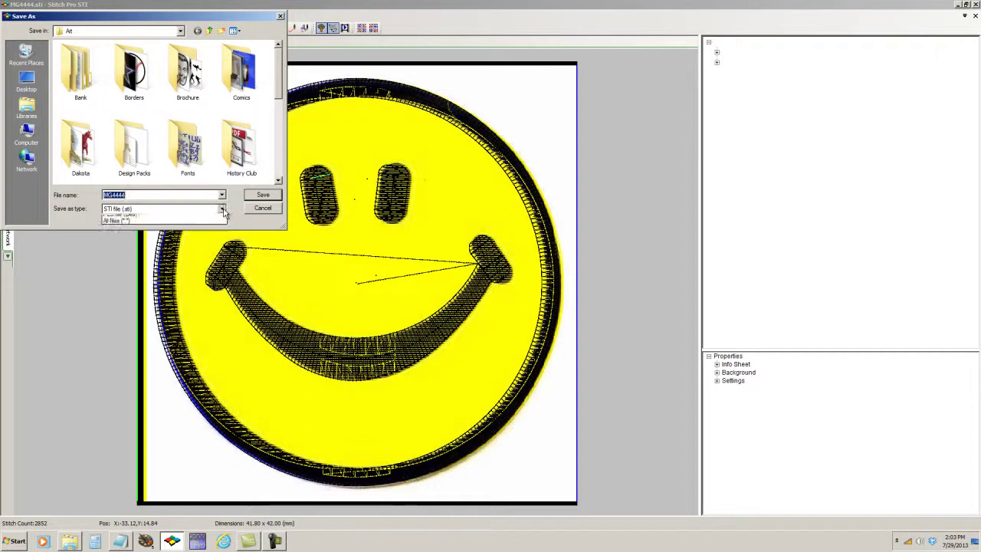
{"action": "left_click", "coordinate": [125, 224]}
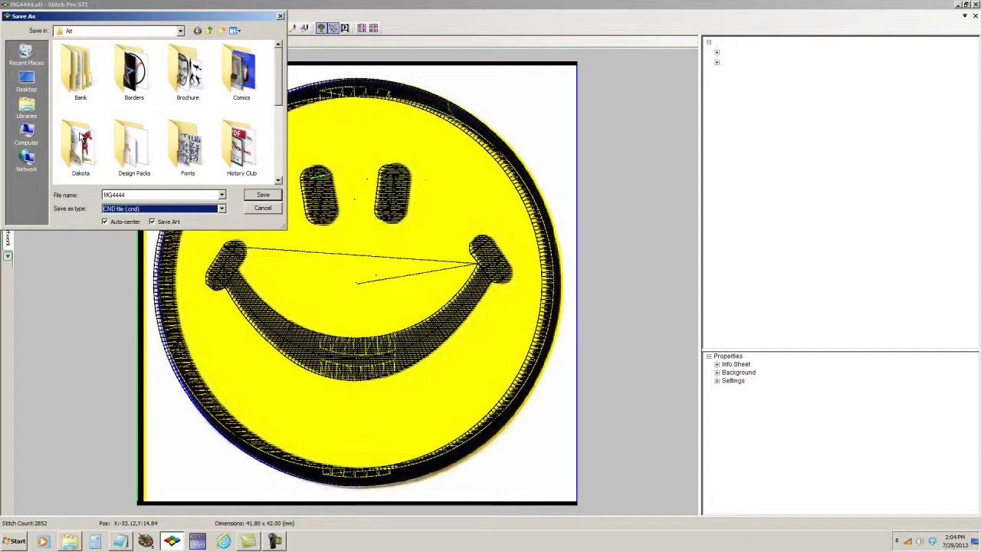
{"action": "left_click", "coordinate": [222, 209]}
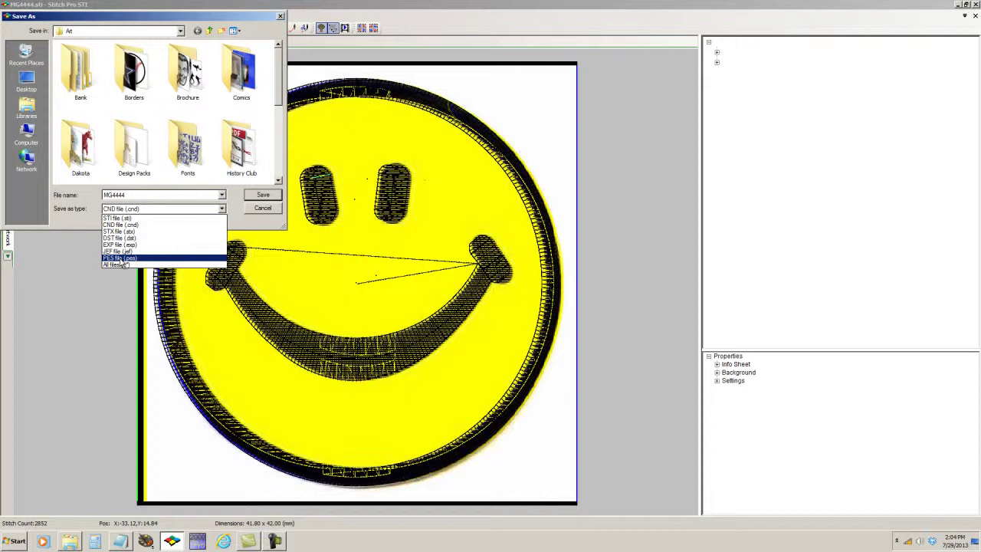
{"action": "left_click", "coordinate": [263, 211]}
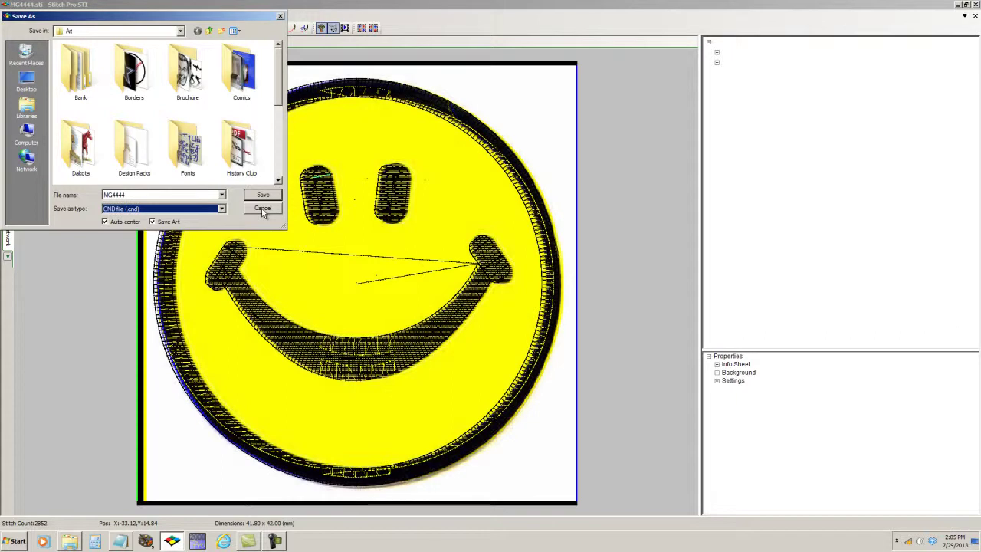
{"action": "left_click", "coordinate": [263, 209]}
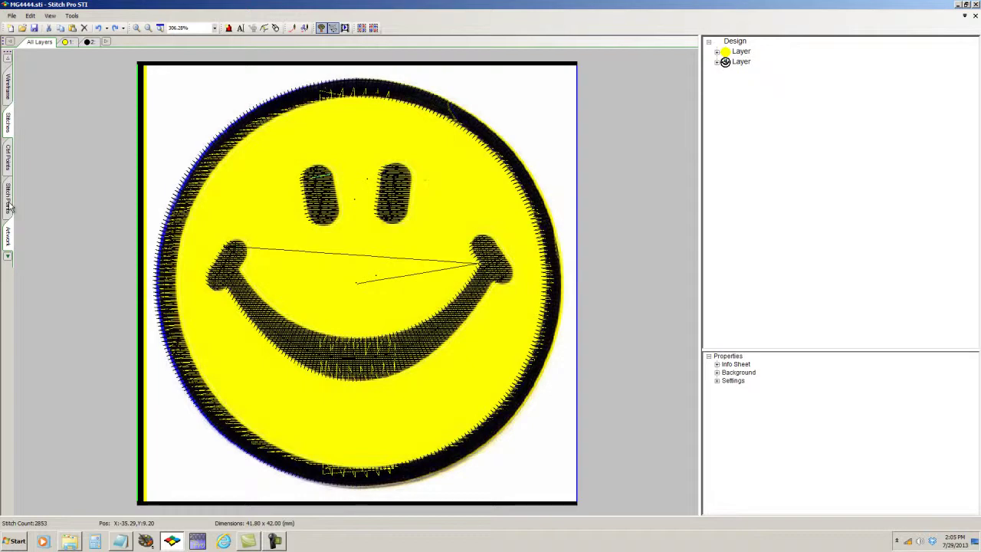
Turn off the background artwork using the Artwork tab on the left strip
{"action": "left_click", "coordinate": [8, 243]}
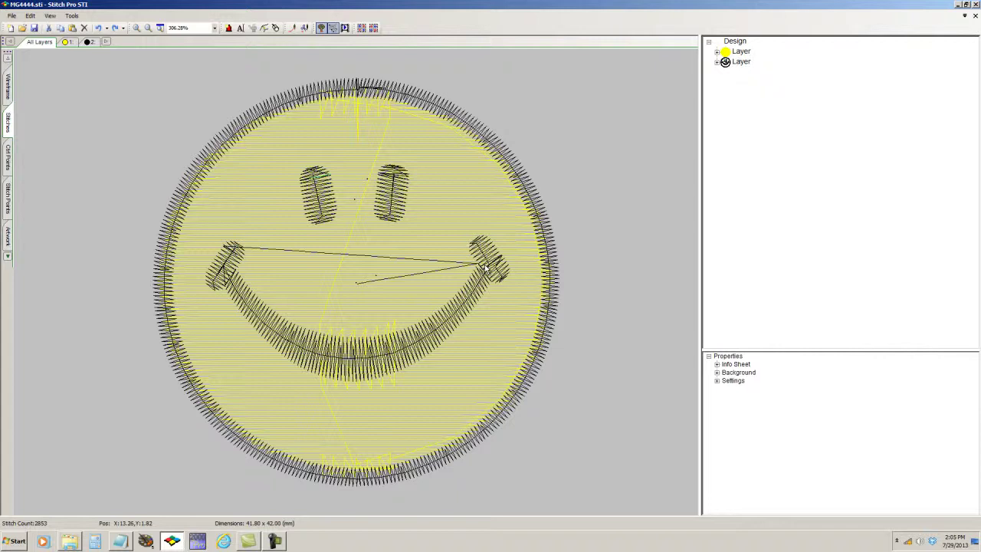
{"action": "left_click", "coordinate": [9, 88]}
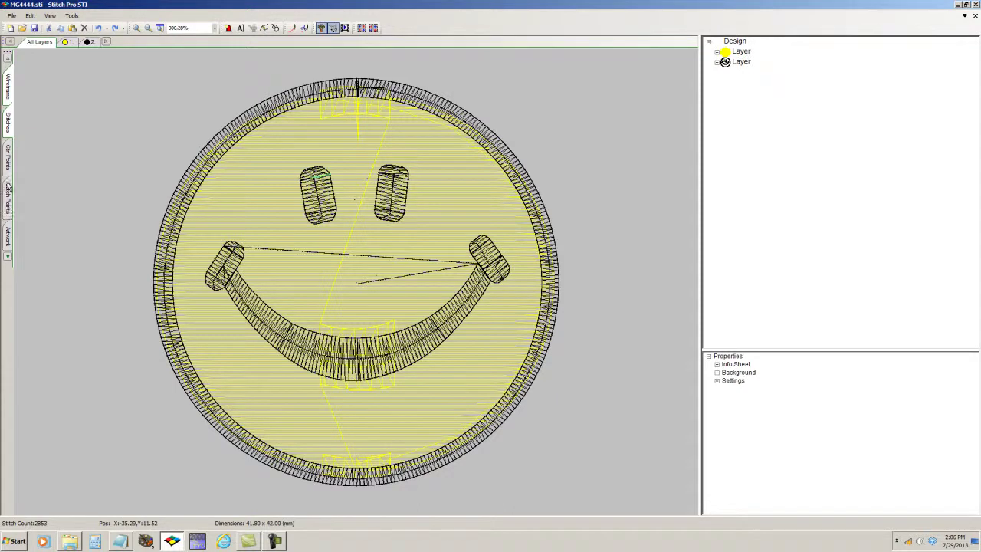
{"action": "left_click", "coordinate": [9, 131]}
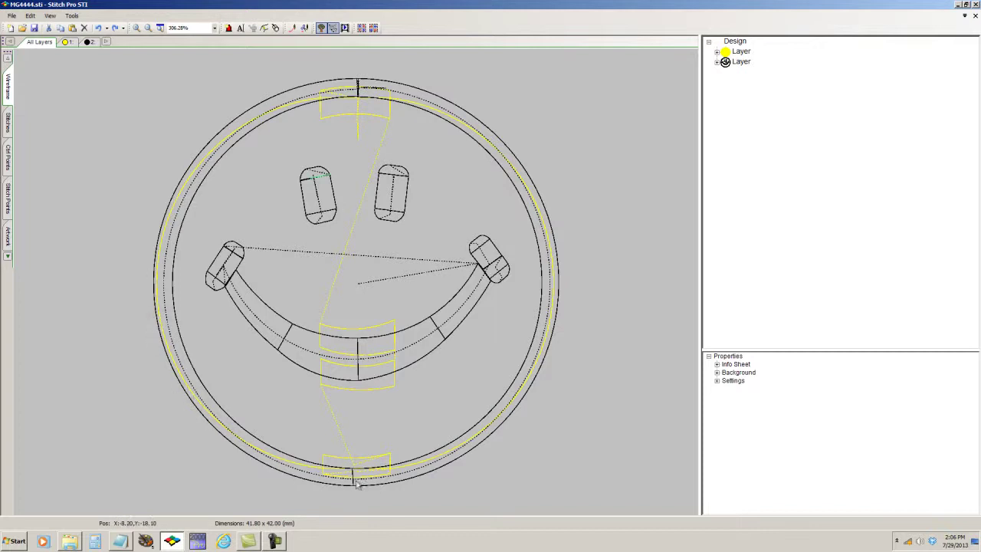
{"action": "left_click", "coordinate": [8, 161]}
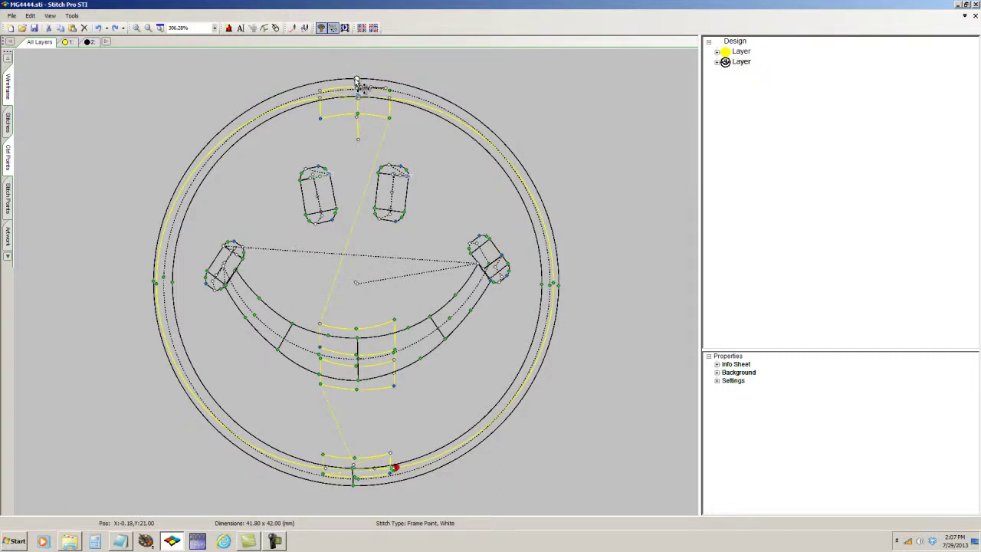
{"action": "left_click", "coordinate": [356, 79]}
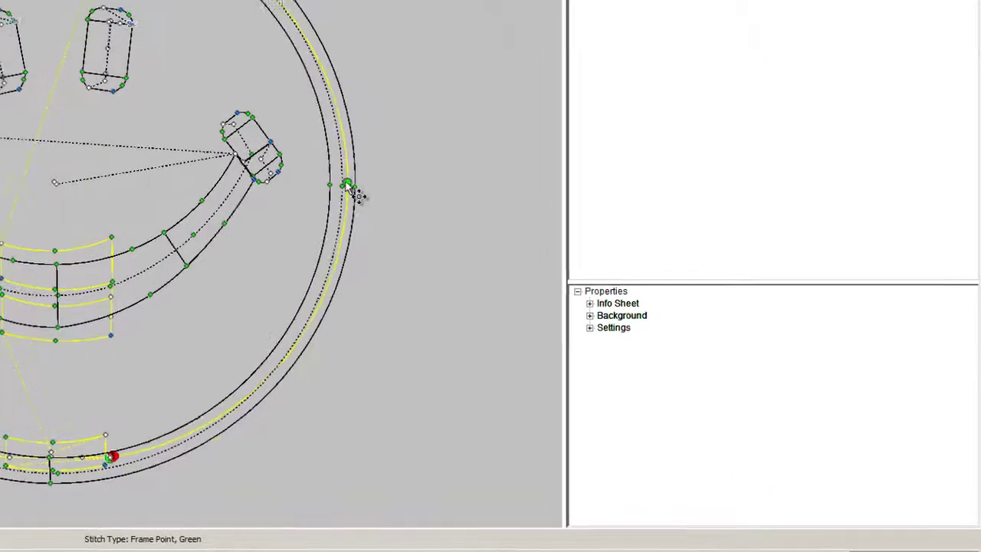
Drag the outer circle's frame and control points outward, and pull an upper-left stitch point out
{"action": "mouse_move", "coordinate": [347, 188]}
{"action": "left_mouse_down"}
{"action": "mouse_move", "coordinate": [368, 192]}
{"action": "mouse_move", "coordinate": [467, 151]}
{"action": "mouse_move", "coordinate": [343, 182]}
{"action": "left_mouse_up"}
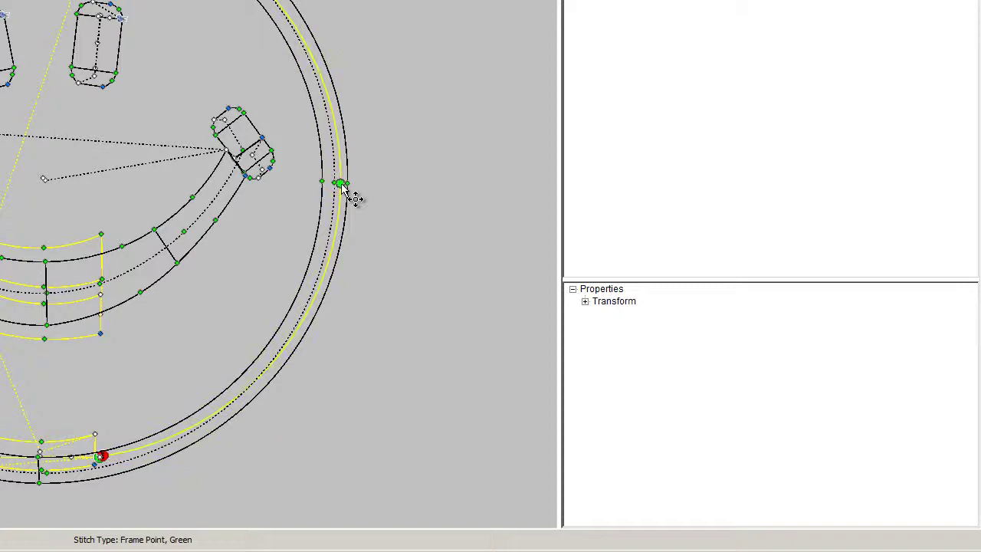
{"action": "mouse_move", "coordinate": [341, 185]}
{"action": "left_mouse_down"}
{"action": "mouse_move", "coordinate": [435, 189]}
{"action": "mouse_move", "coordinate": [346, 188]}
{"action": "left_mouse_up"}
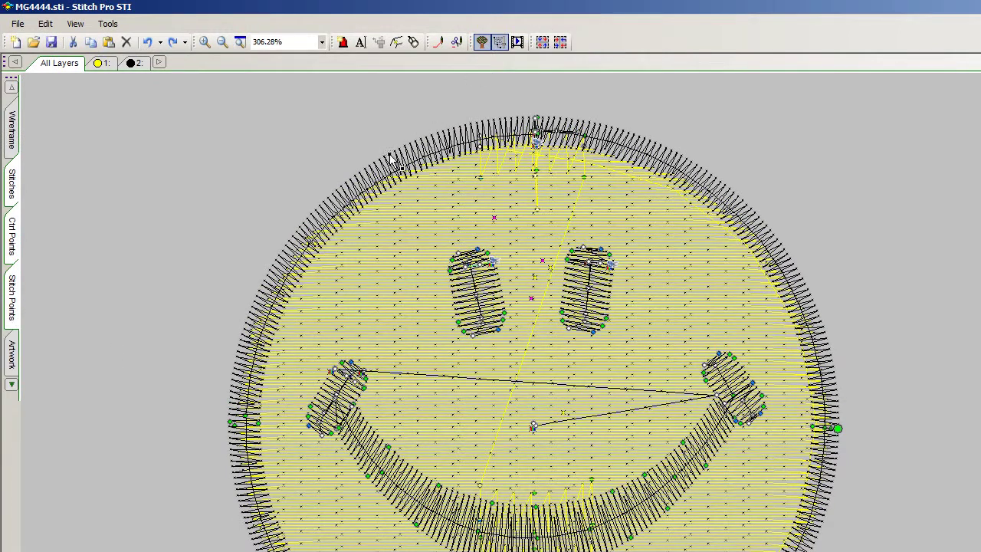
{"action": "mouse_move", "coordinate": [371, 143]}
{"action": "left_mouse_down"}
{"action": "mouse_move", "coordinate": [360, 142]}
{"action": "mouse_move", "coordinate": [375, 167]}
{"action": "mouse_move", "coordinate": [368, 136]}
{"action": "mouse_move", "coordinate": [354, 137]}
{"action": "left_mouse_up"}
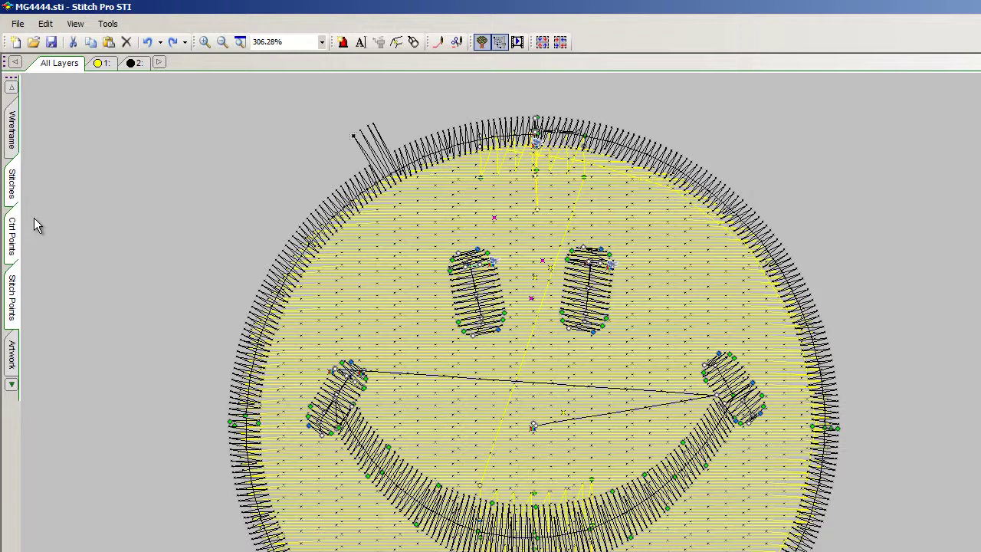
Bring up the Open dialog on the C: drive, then dismiss it without opening anything
{"action": "left_click", "coordinate": [17, 24]}
{"action": "left_click", "coordinate": [42, 57]}
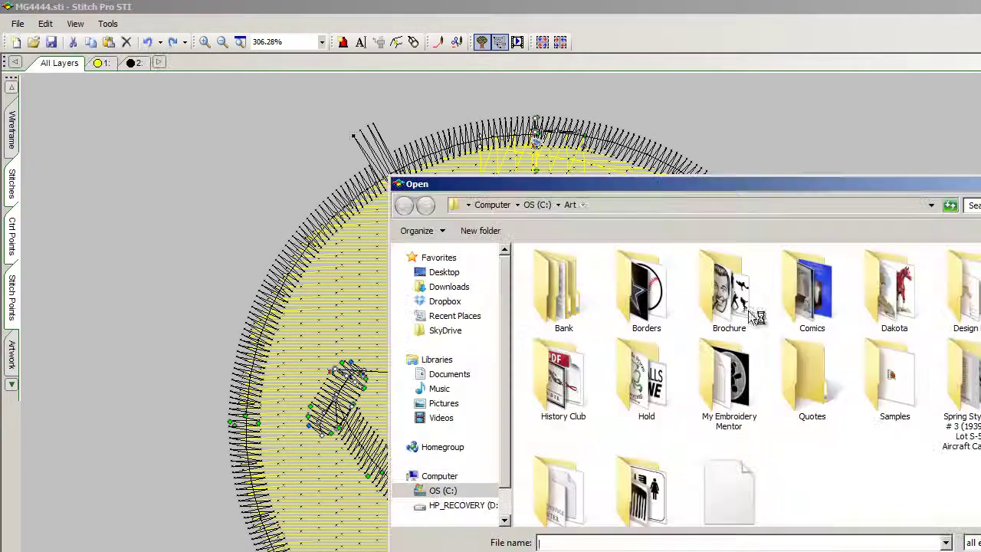
{"action": "left_click", "coordinate": [434, 492]}
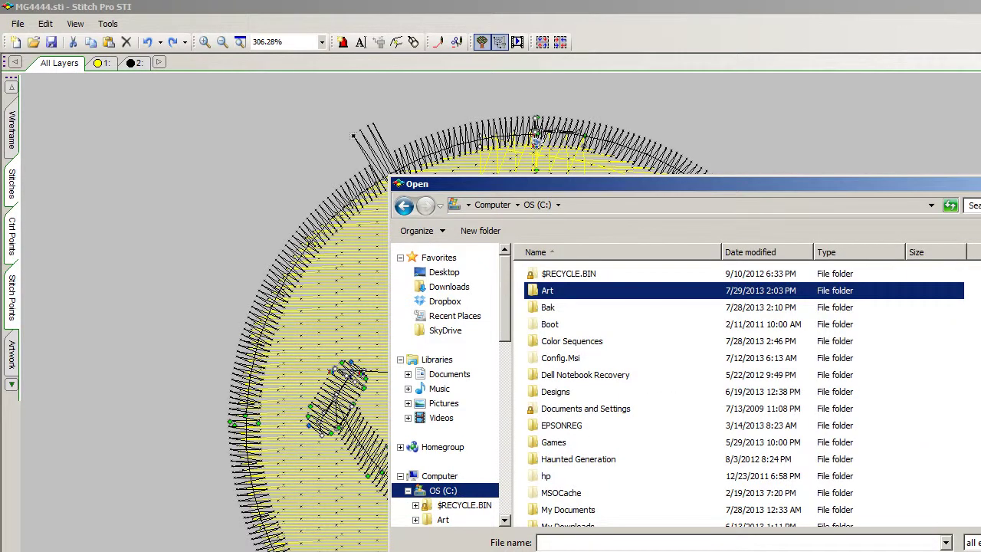
{"action": "key", "text": "Escape"}
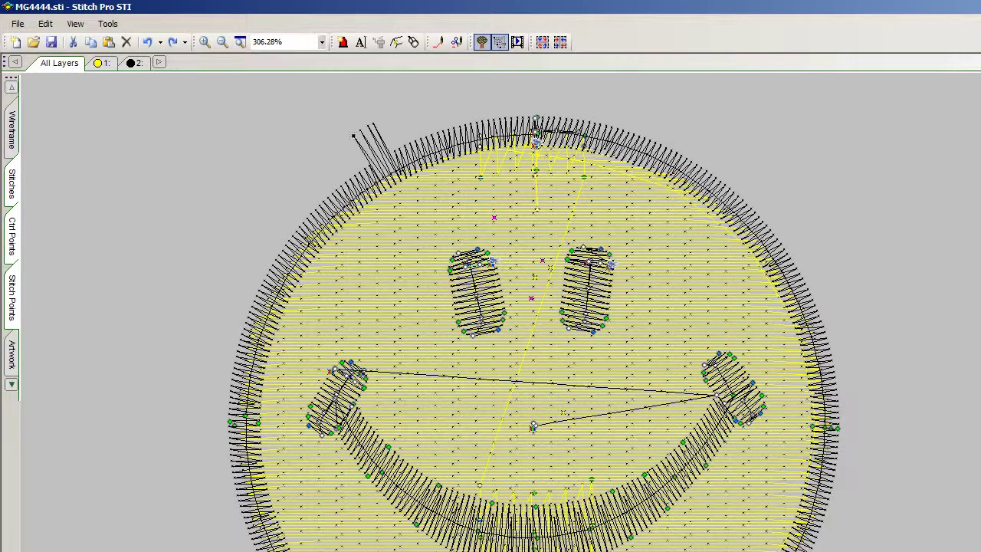
Close the smiley design and select P51.DST in C:\Video Designs
{"action": "key", "text": "ctrl+n"}
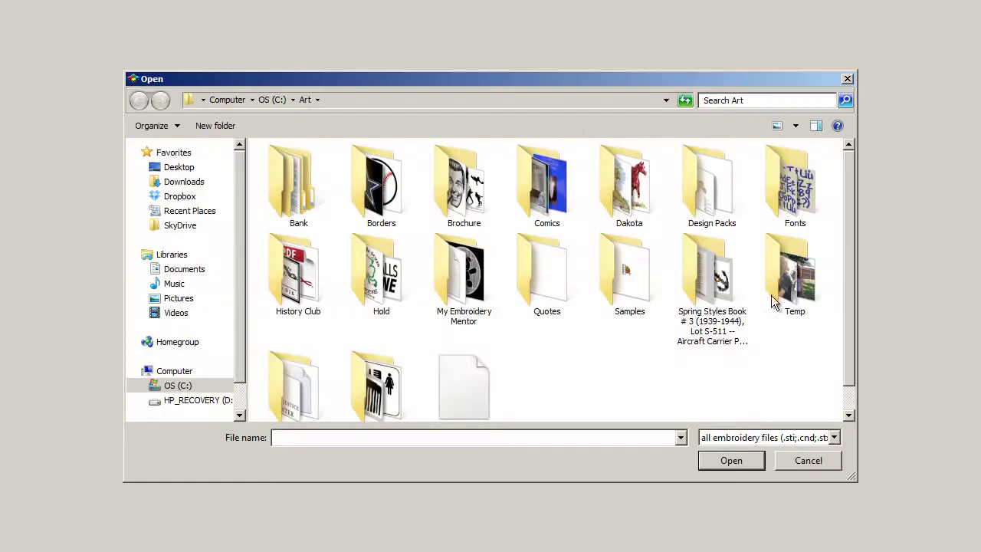
{"action": "left_click", "coordinate": [177, 385]}
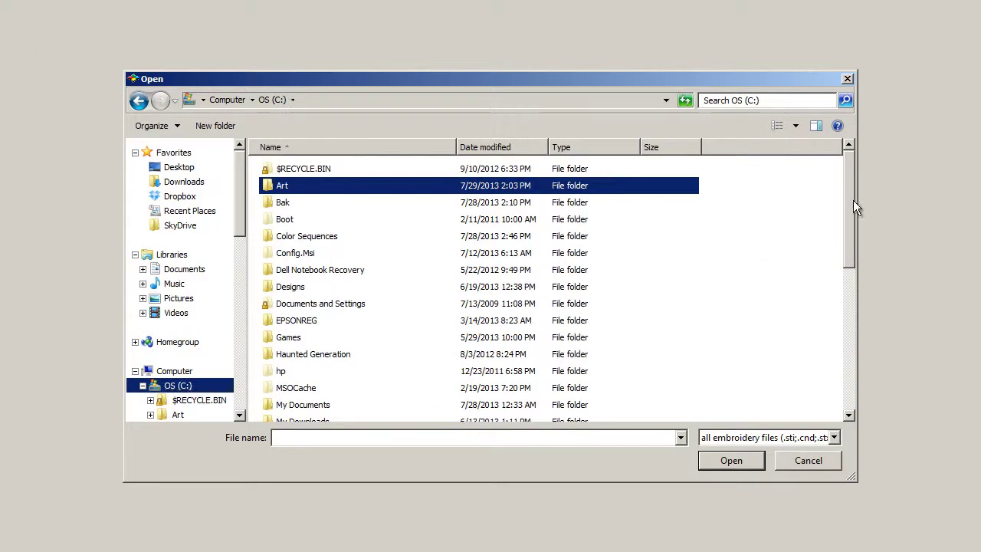
{"action": "scroll", "coordinate": [694, 223], "scroll_direction": "down", "scroll_amount": 10}
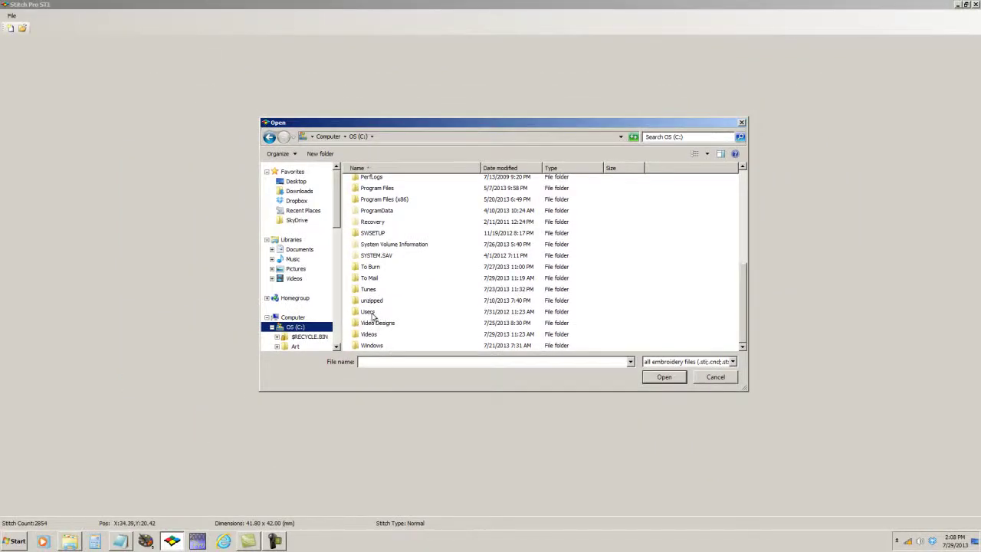
{"action": "double_click", "coordinate": [375, 326]}
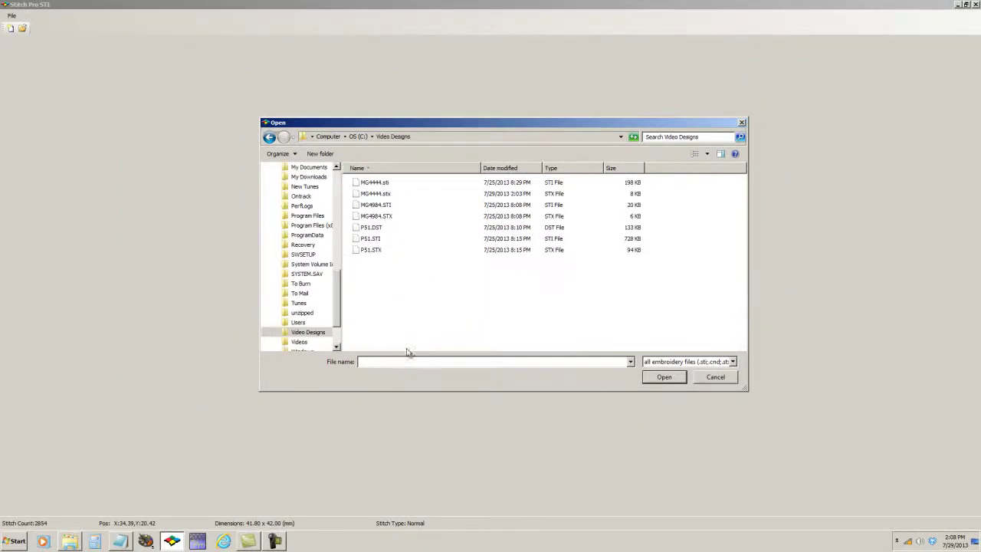
{"action": "left_click", "coordinate": [376, 230]}
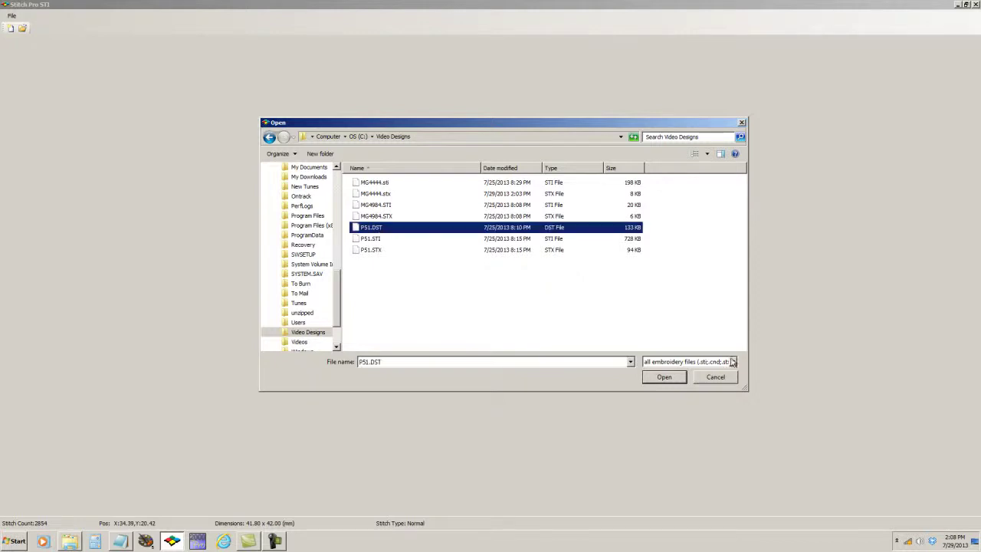
Open the P51.DST Mustang design
{"action": "left_click", "coordinate": [665, 377]}
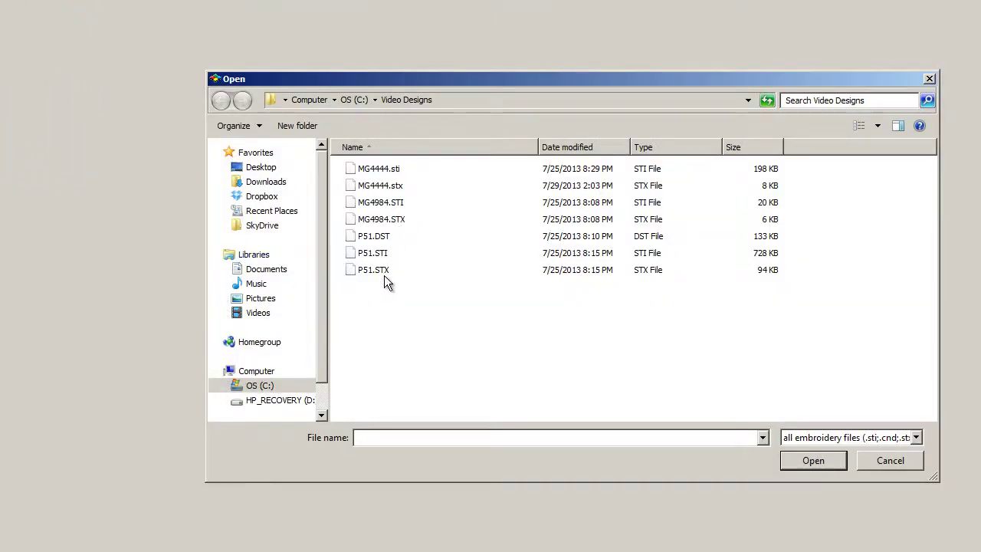
Select and open P51.STX to load the layered P-51 Mustang design
{"action": "left_click", "coordinate": [381, 270]}
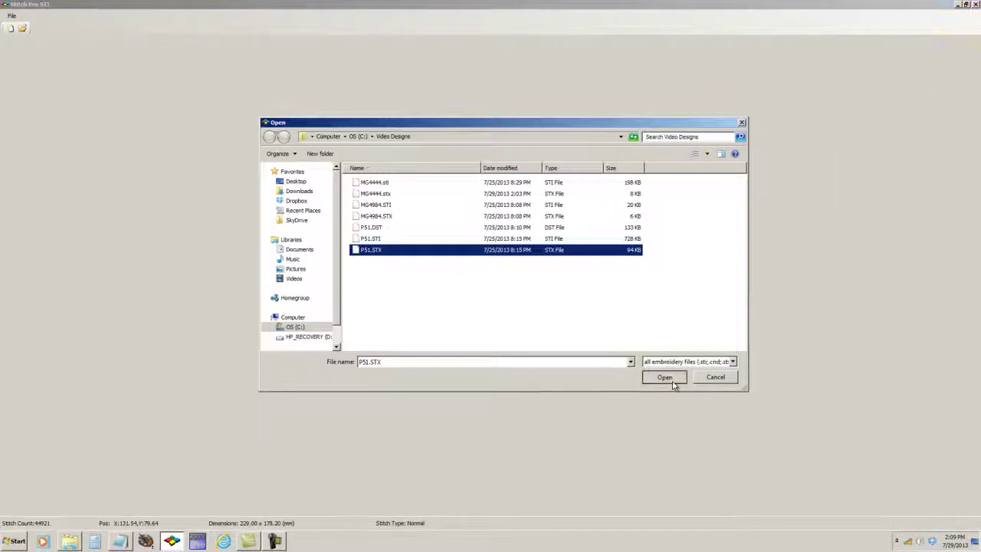
{"action": "left_click", "coordinate": [665, 377]}
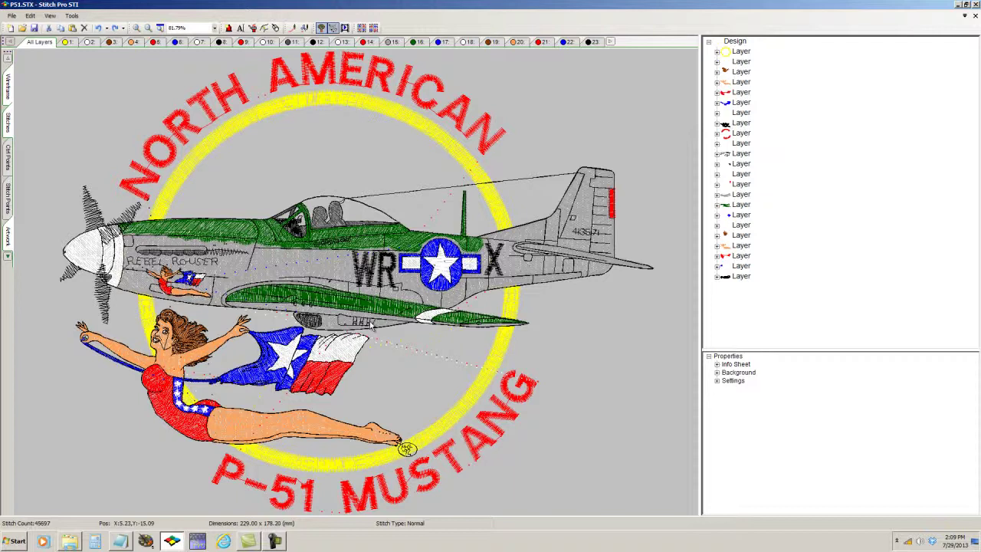
Close the Mustang design and open the MG4444.sti smiley
{"action": "left_click", "coordinate": [965, 15]}
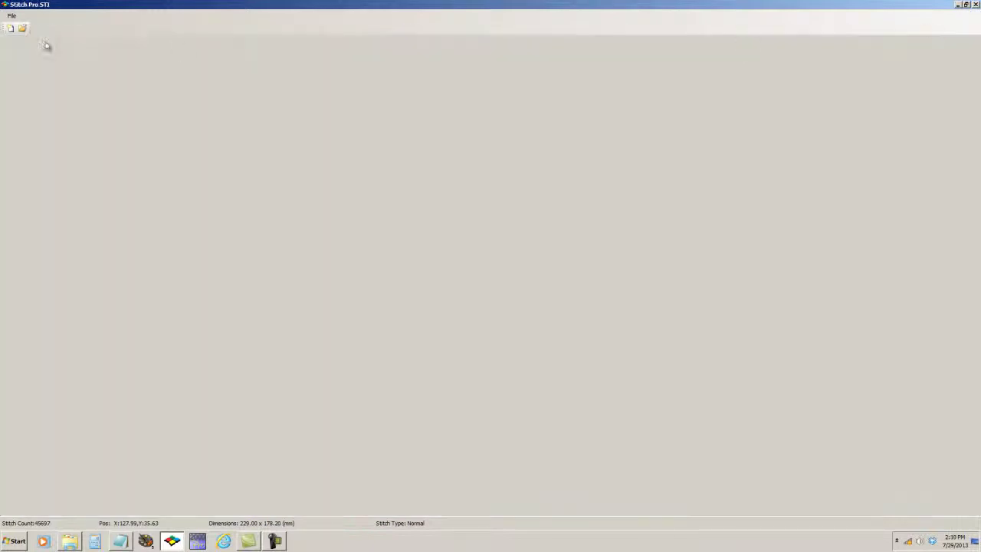
{"action": "left_click", "coordinate": [11, 16]}
{"action": "left_click", "coordinate": [31, 37]}
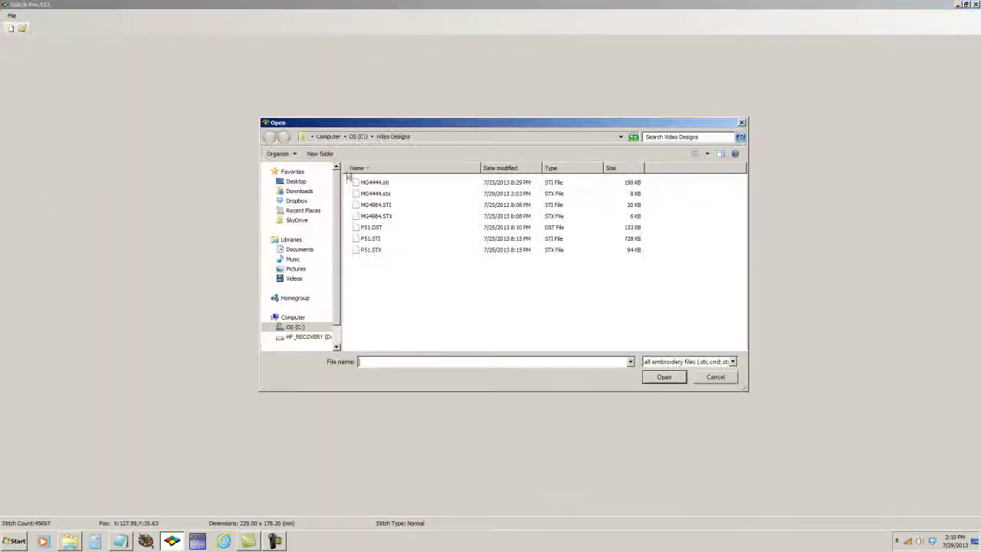
{"action": "left_click", "coordinate": [385, 187]}
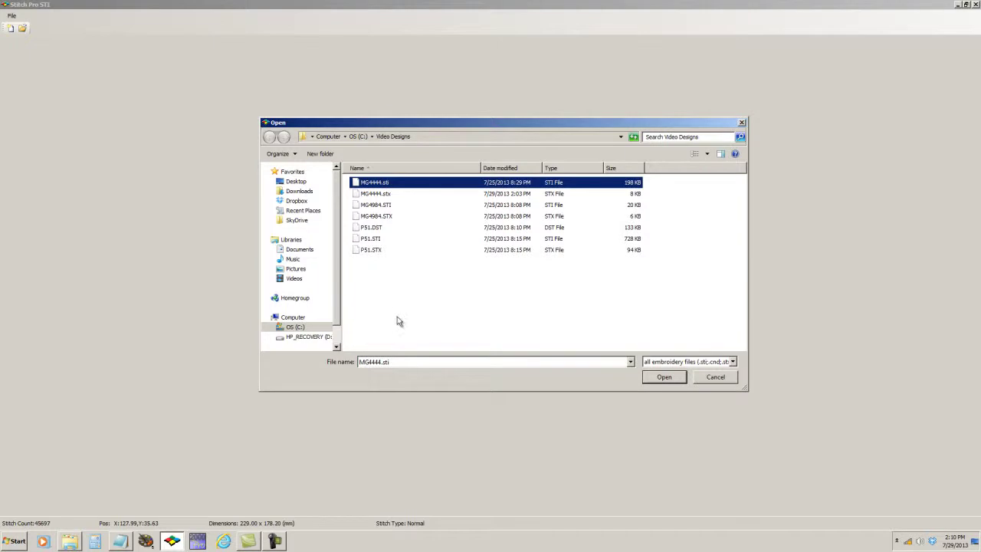
{"action": "left_click", "coordinate": [668, 380]}
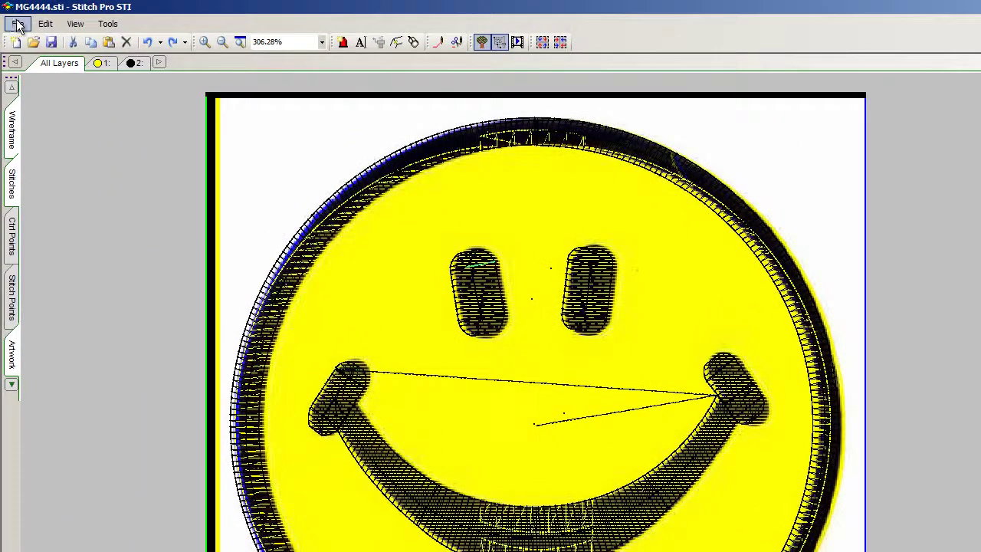
Bring up Save As and review the file types, leaving the type at STI
{"action": "left_click", "coordinate": [11, 15]}
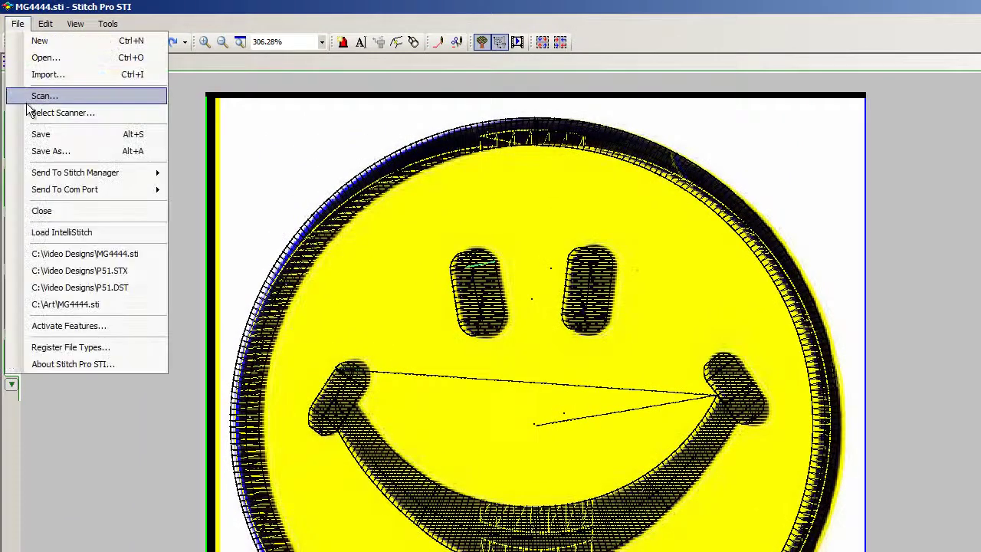
{"action": "left_click", "coordinate": [46, 151]}
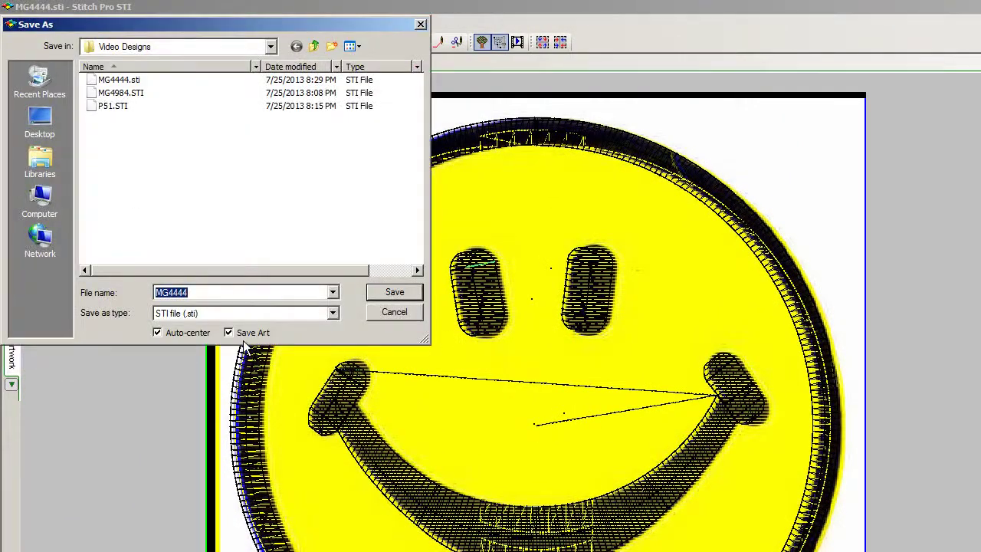
{"action": "left_click", "coordinate": [333, 314]}
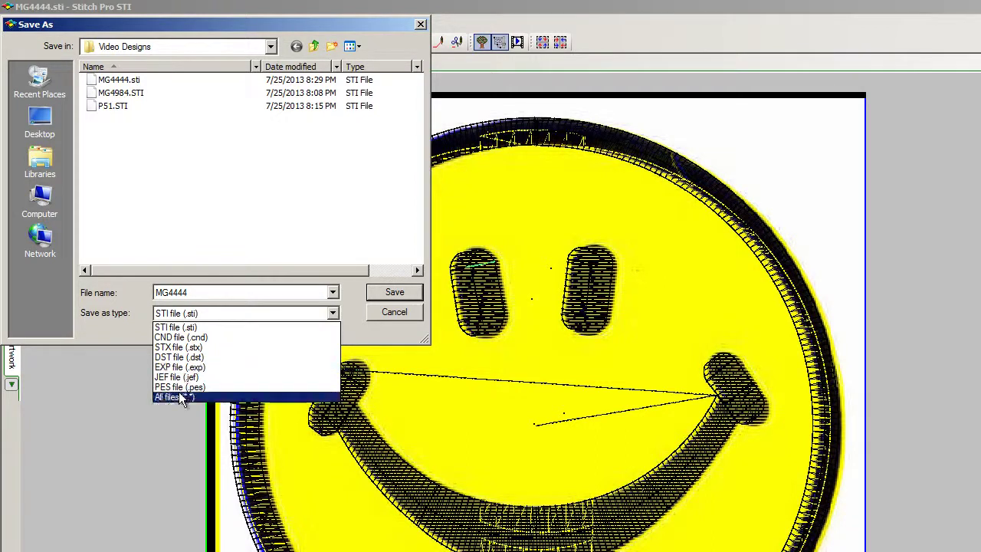
{"action": "left_click", "coordinate": [395, 312]}
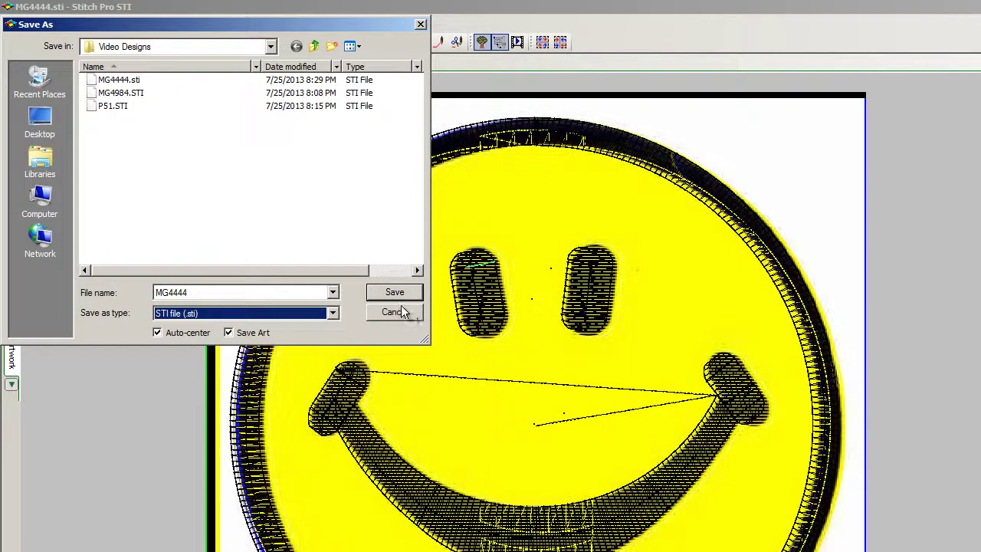
Cancel the Save As dialog so MG4444.sti stays on screen unsaved in another format
{"action": "left_click", "coordinate": [395, 311]}
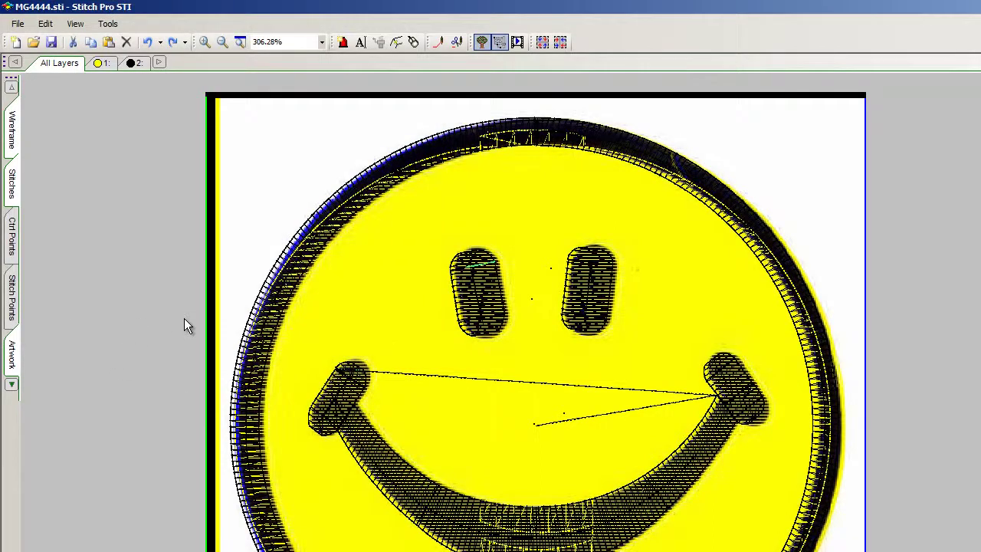